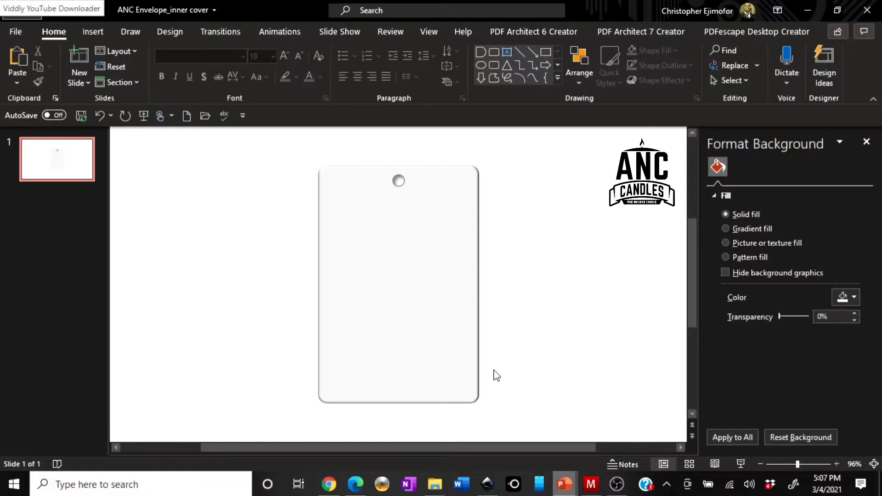
Select the hang tag and bring up its Shape Format options showing the fill settings.
left_click(438, 340)
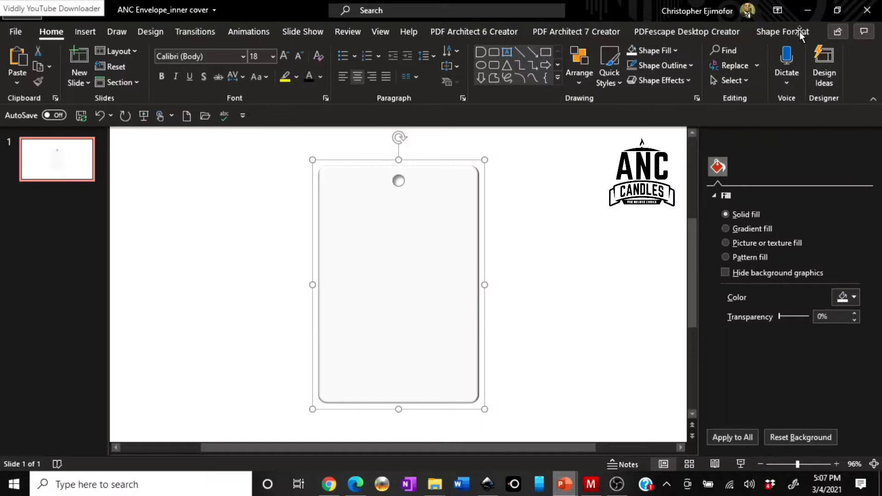
left_click(799, 32)
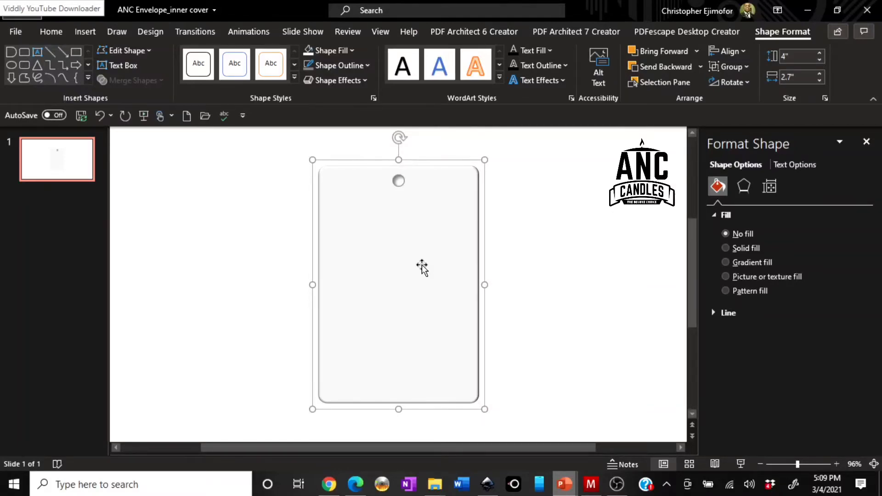
Ungroup the hang tag into a separate rounded rectangle and hole circle, then deselect.
left_click(422, 266)
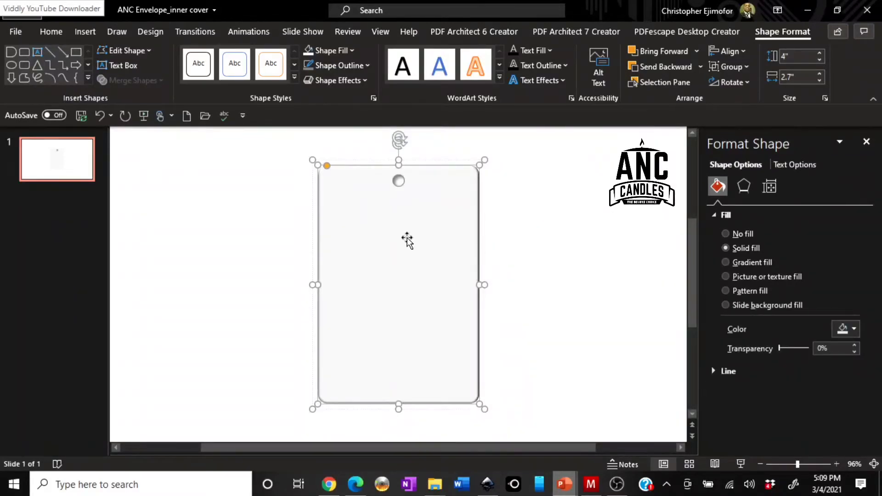
left_click(749, 65)
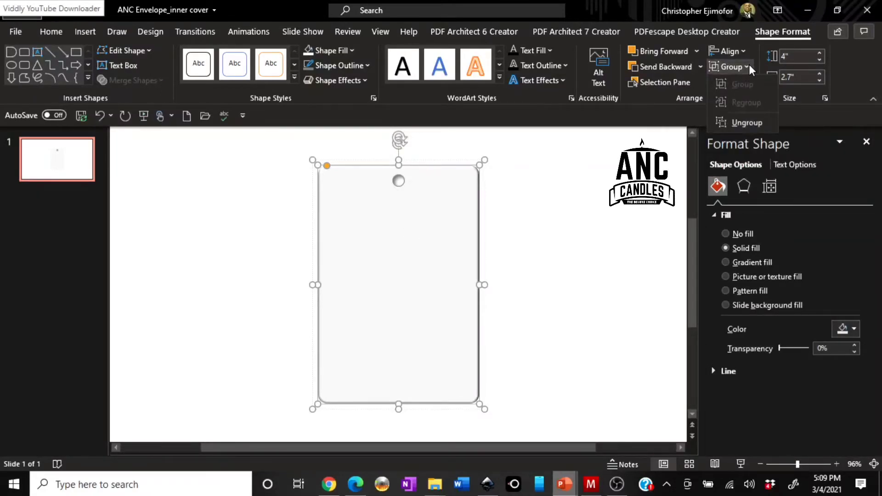
left_click(740, 123)
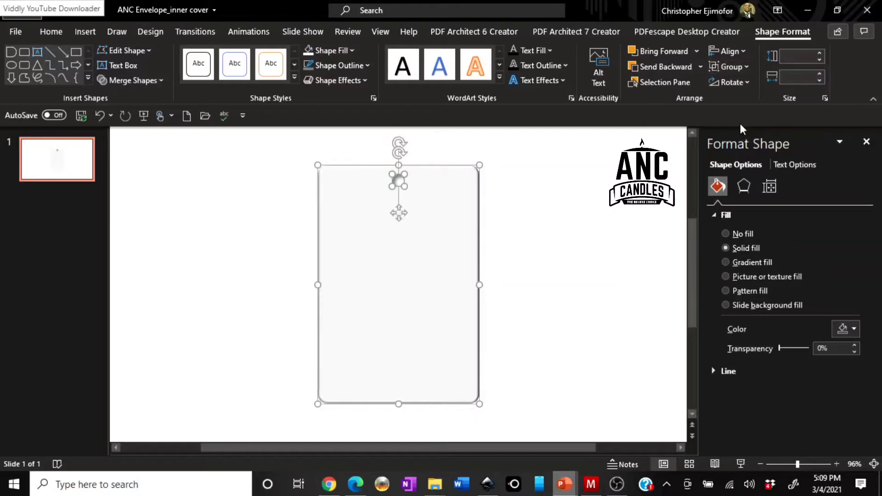
left_click(592, 255)
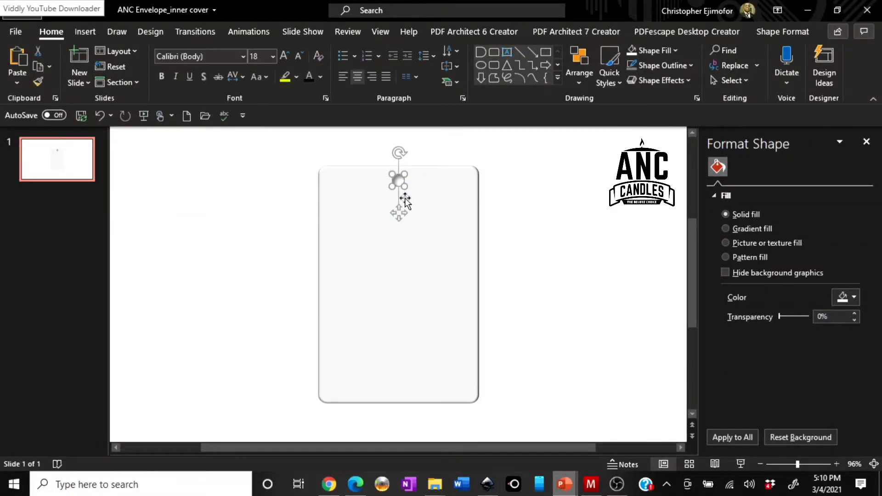
left_click_drag(400, 211, 422, 212)
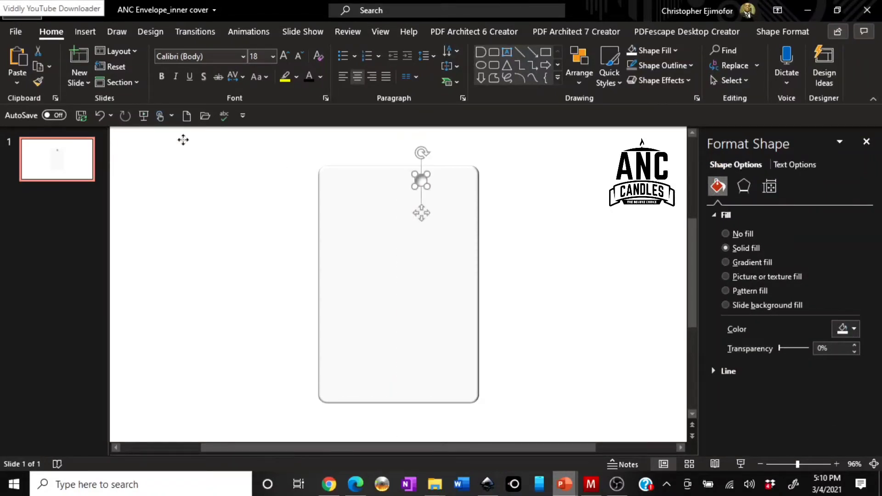
left_click(100, 118)
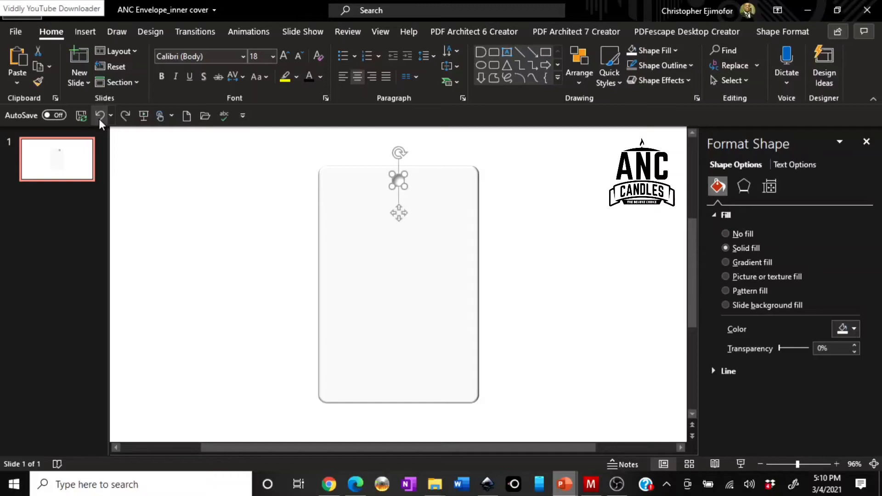
left_click(459, 247)
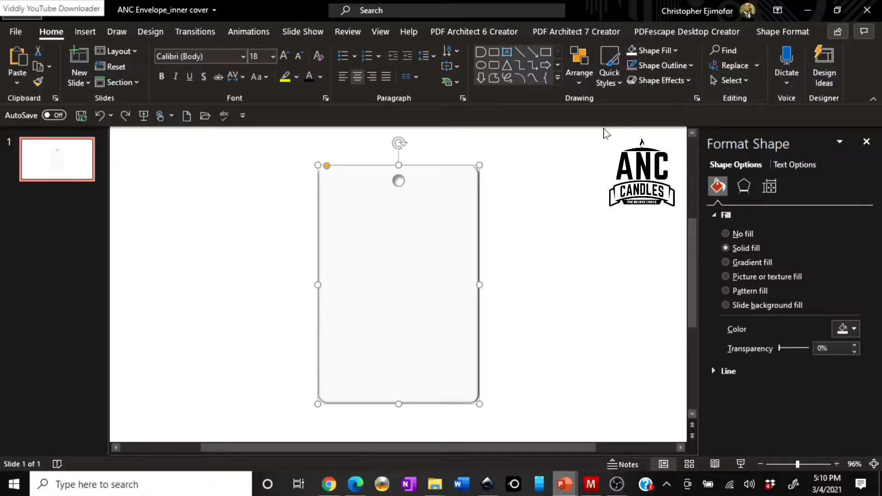
Replace the rounded rectangle's temporary black fill with a solid white Shape Fill.
left_click(674, 50)
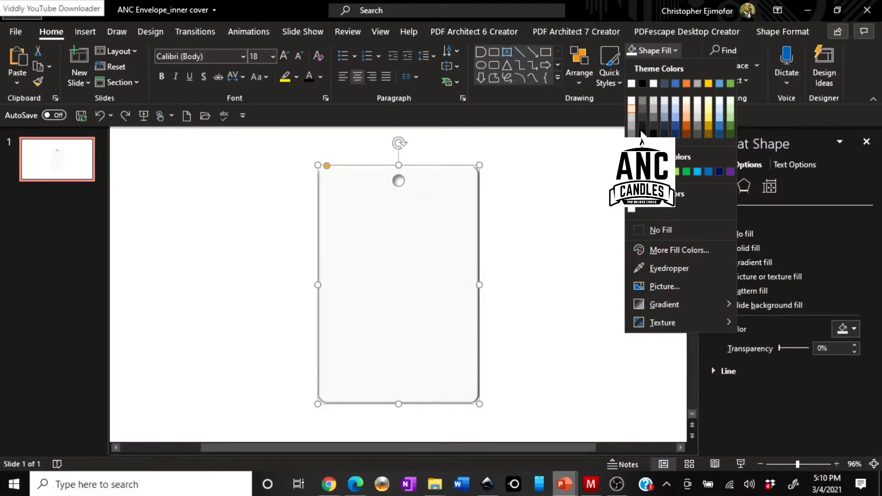
key("Escape")
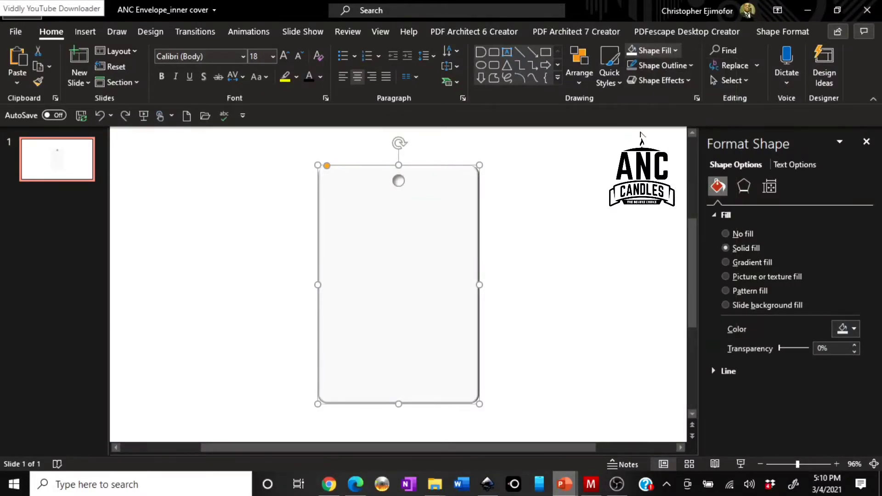
left_click(563, 245)
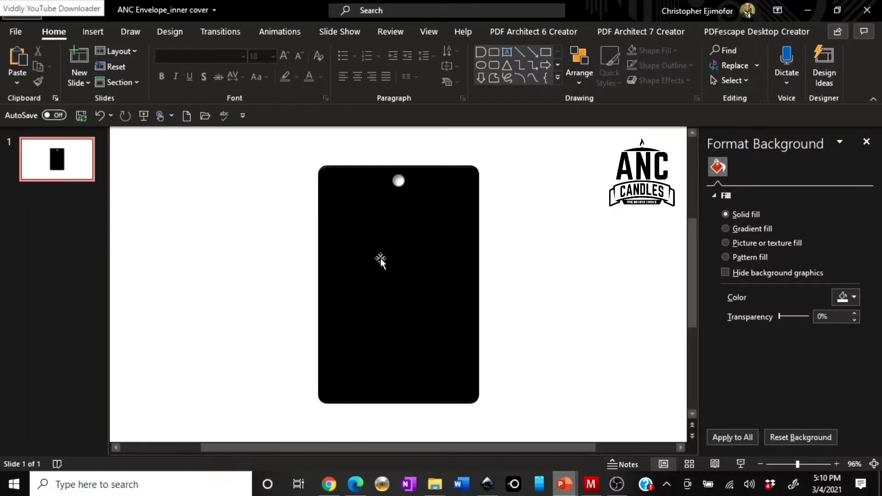
left_click(384, 291)
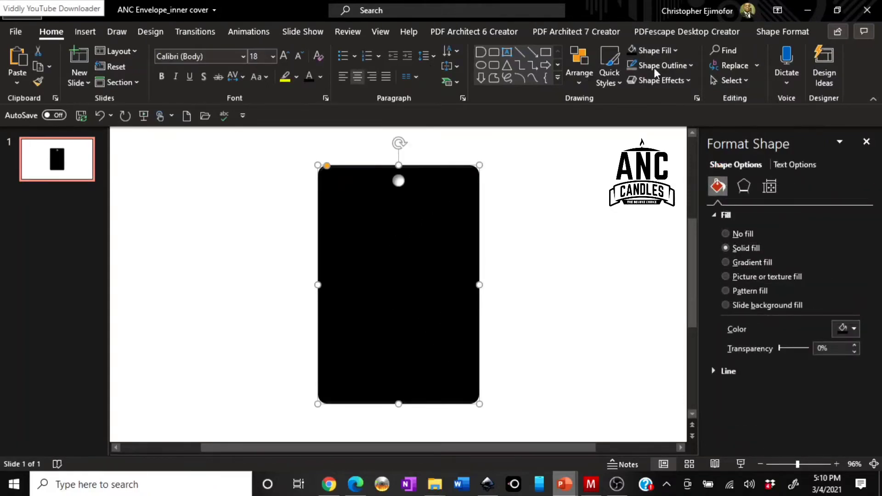
left_click(675, 51)
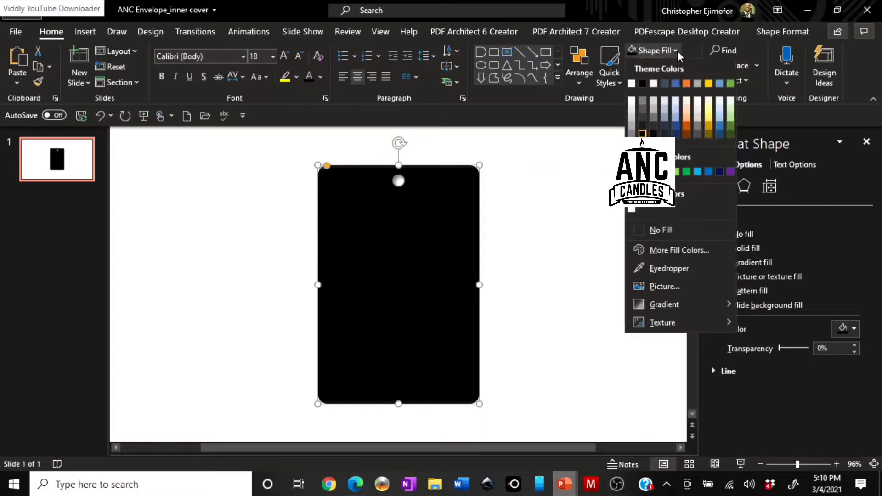
left_click(631, 101)
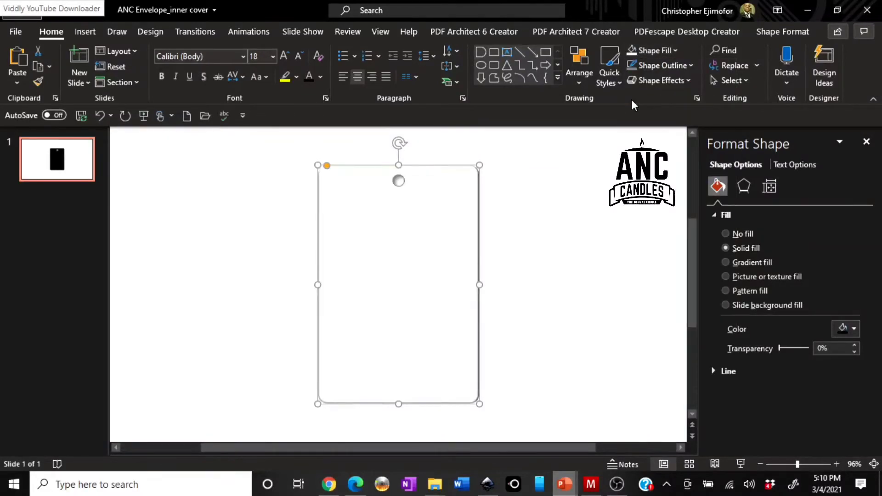
left_click(587, 214)
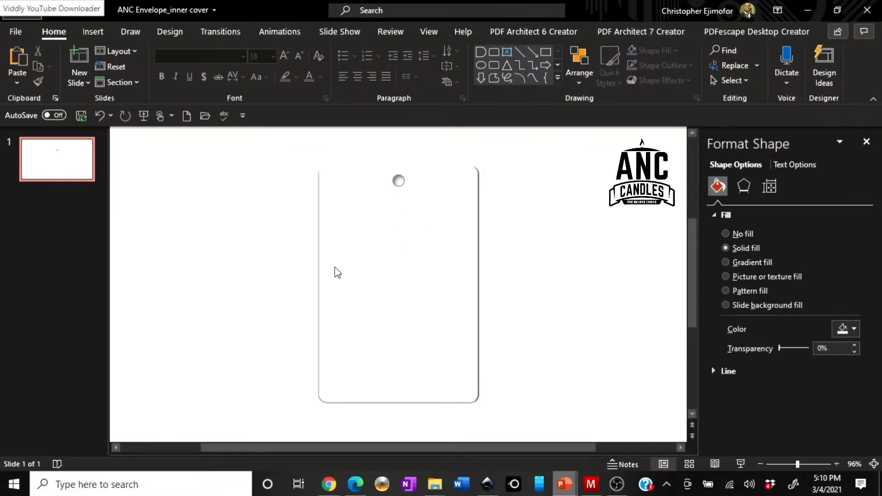
Try purple and dark brown fills on the tag, then revert it to dark navy.
left_click(404, 265)
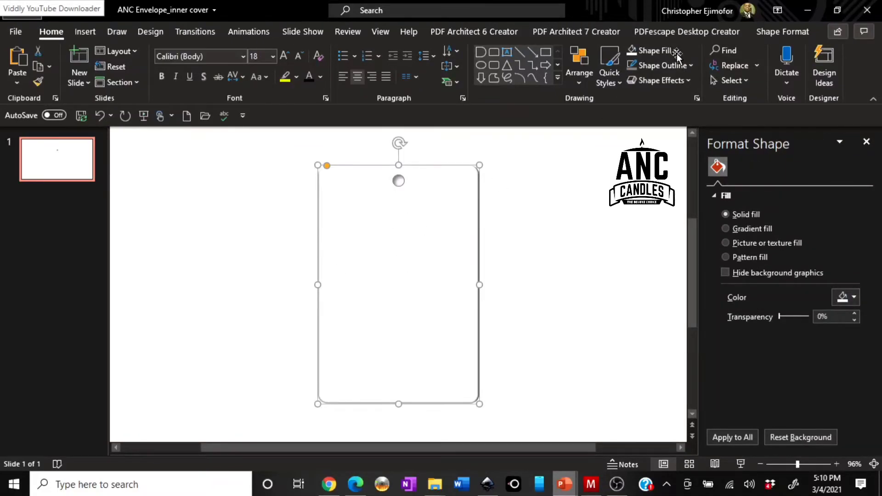
left_click(677, 53)
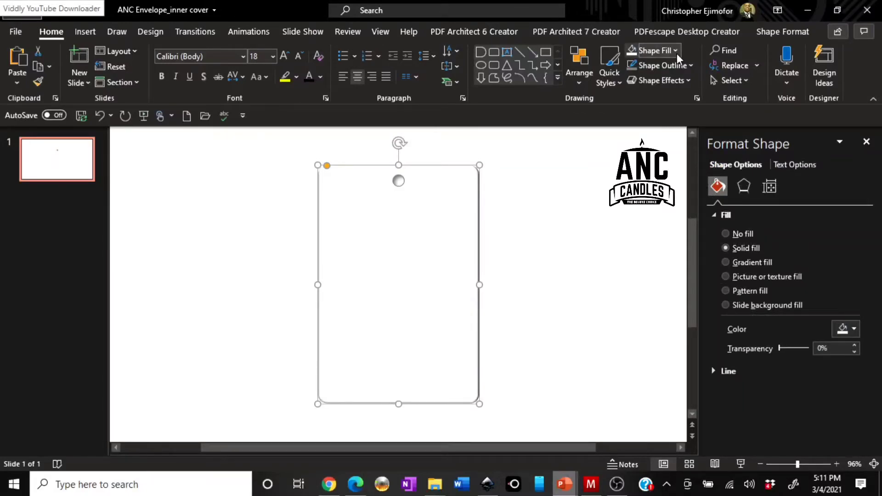
left_click(677, 54)
left_click(677, 53)
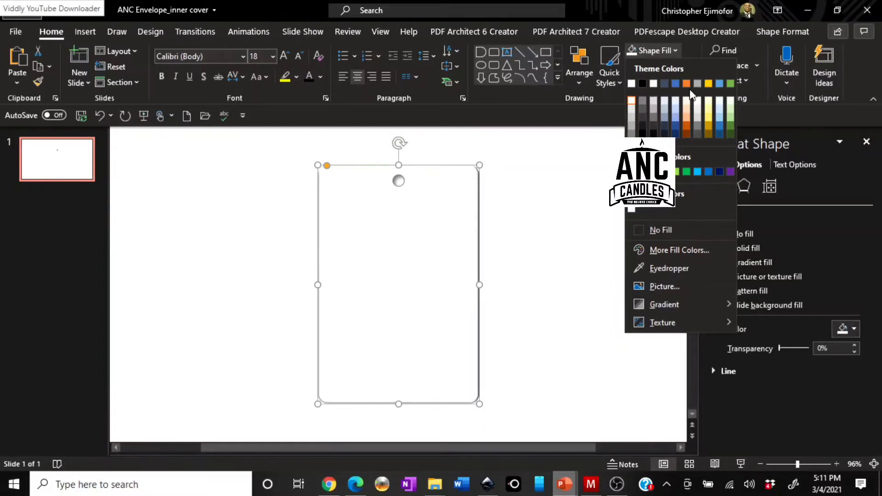
left_click(730, 172)
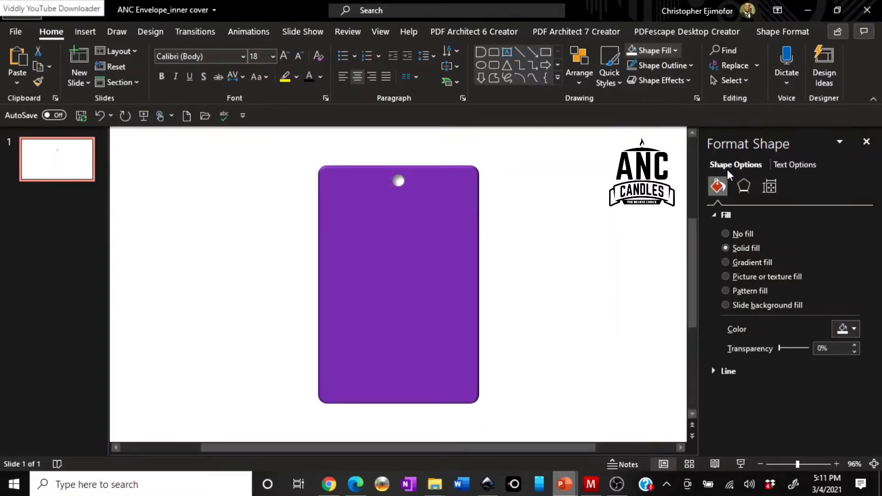
left_click(675, 51)
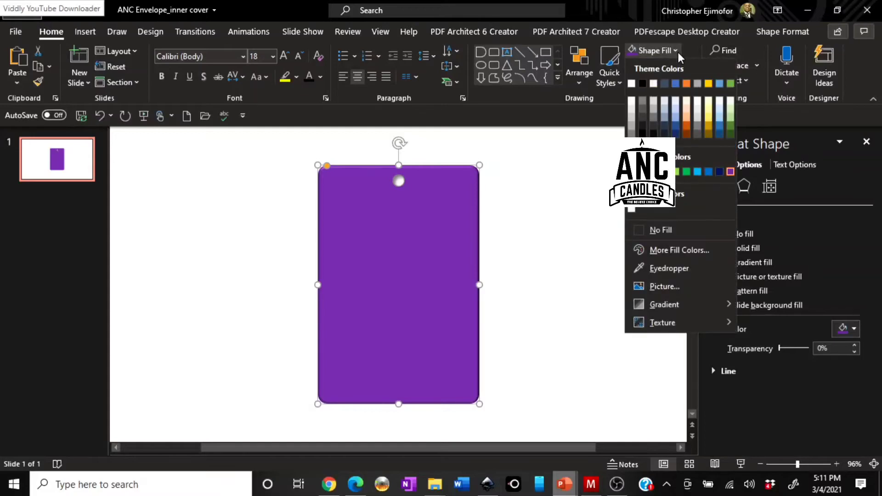
left_click(684, 132)
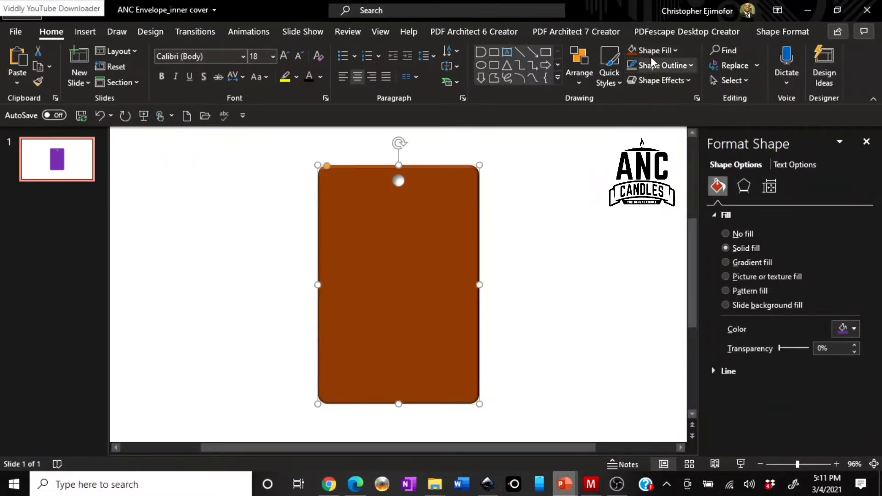
left_click(675, 50)
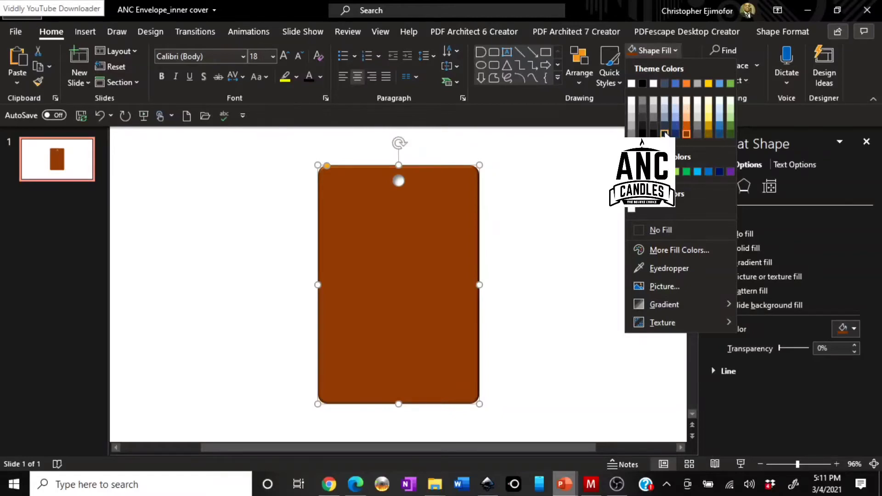
key("Escape")
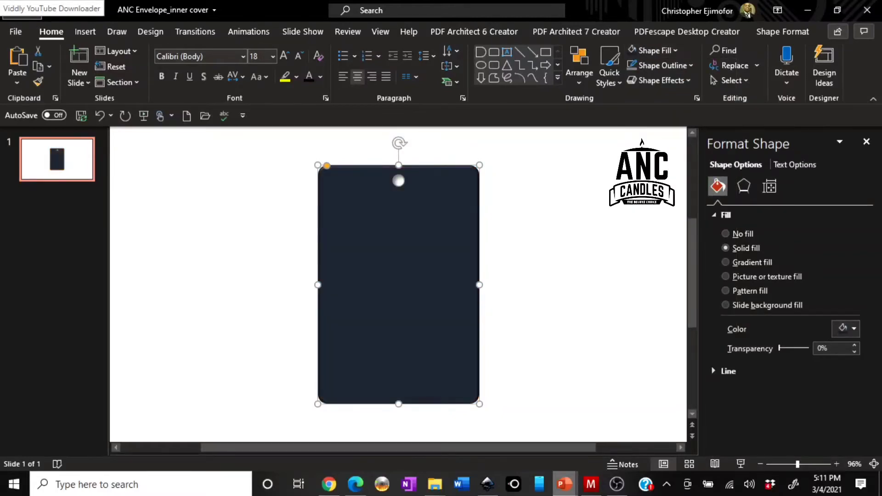
key("Escape")
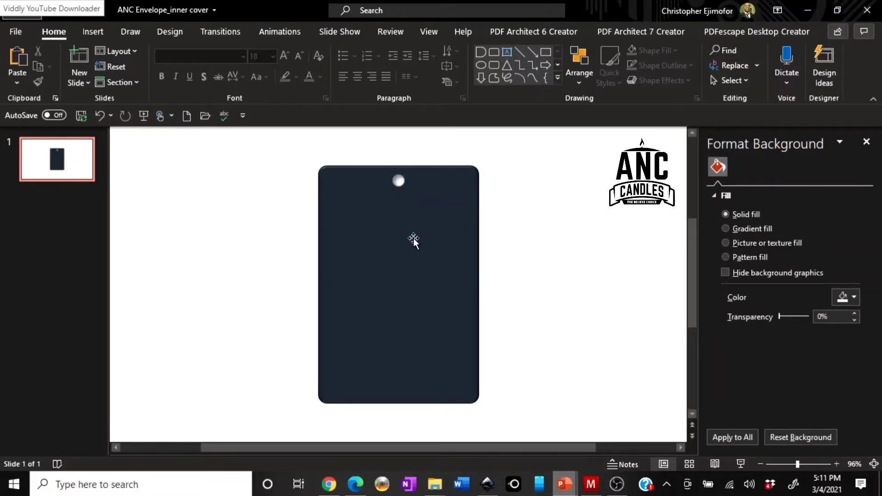
Fill the tag with a custom vivid magenta from More Fill Colors.
left_click(447, 223)
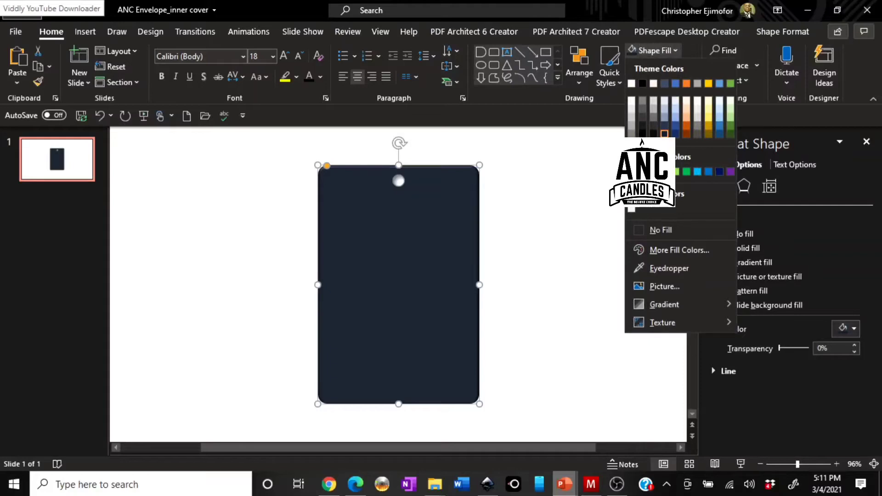
left_click(651, 250)
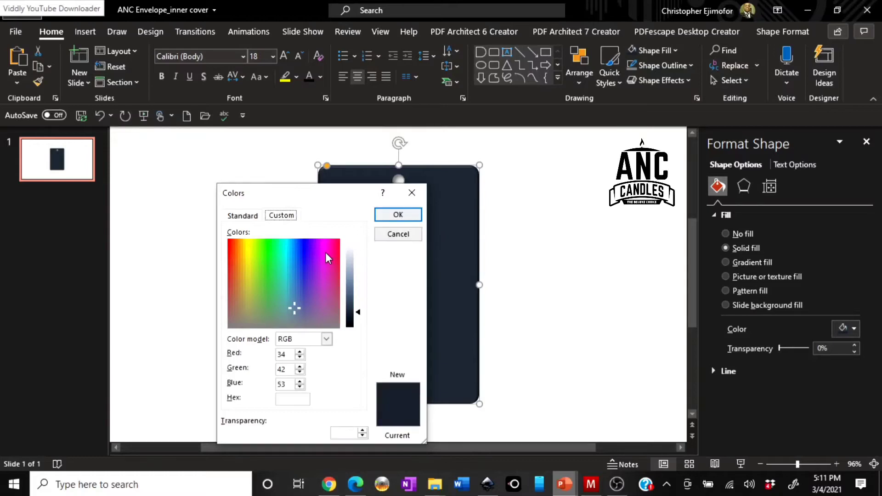
left_click(325, 253)
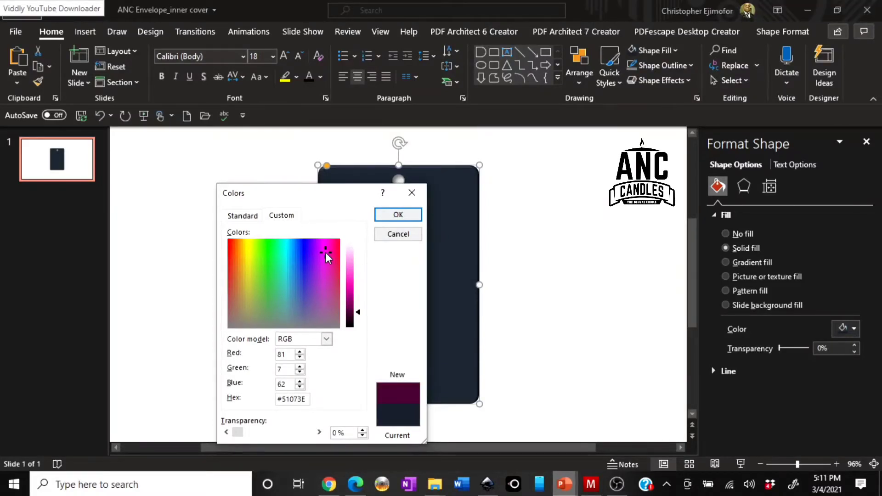
left_click_drag(326, 253, 321, 260)
left_click_drag(359, 316, 359, 278)
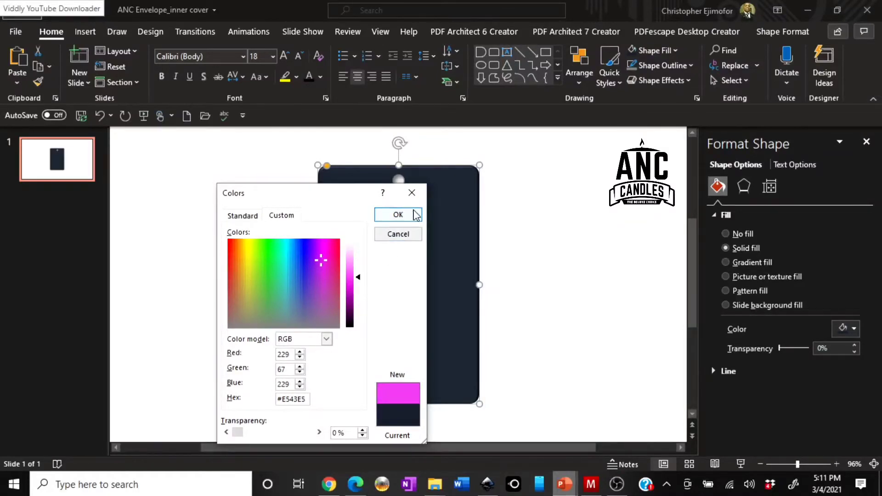
left_click(413, 214)
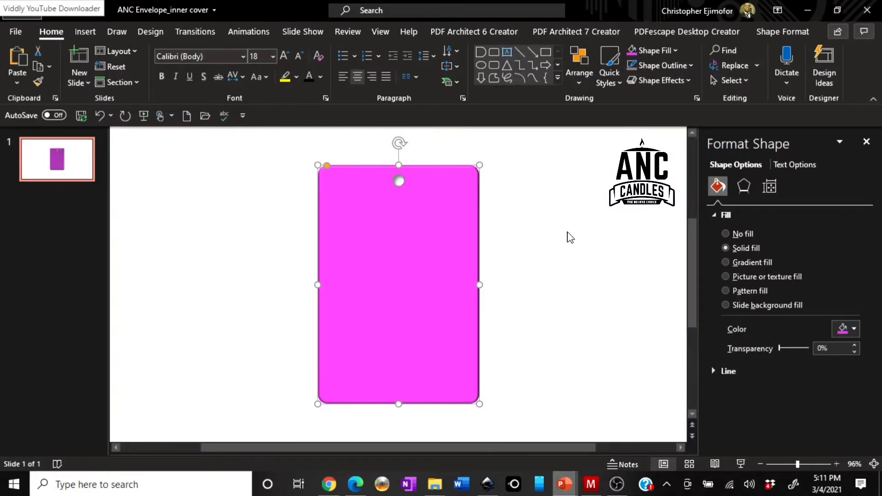
left_click(569, 237)
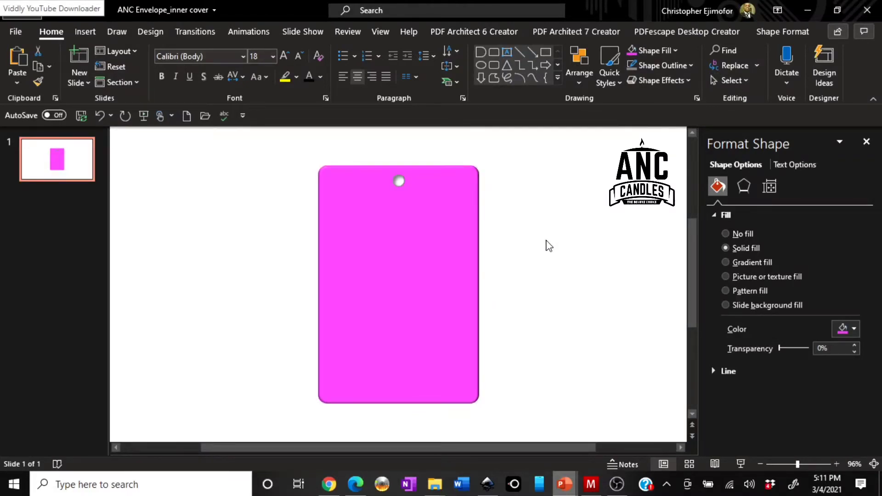
Change the tag's fill to light grey (White, Background 1, Darker 15%).
left_click(474, 268)
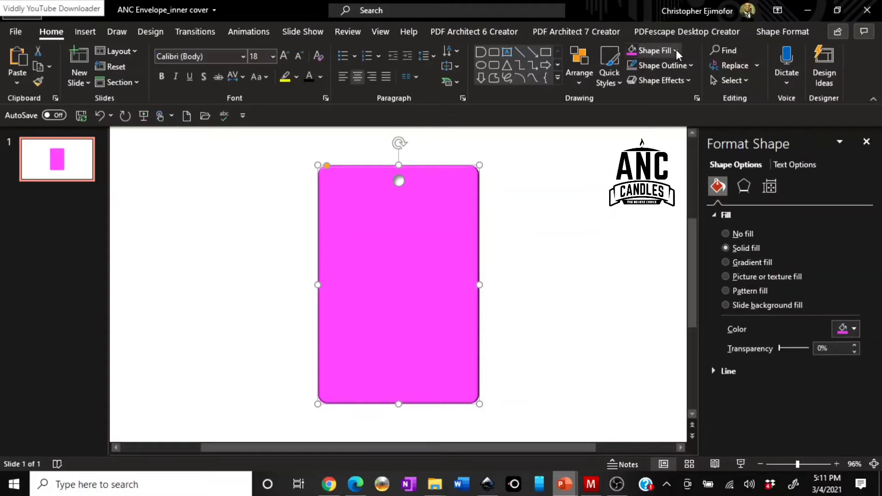
left_click(677, 50)
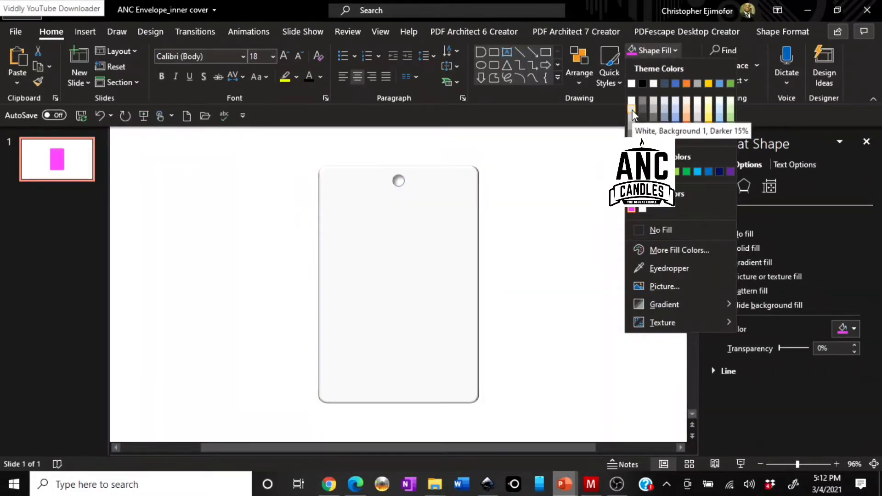
left_click(632, 110)
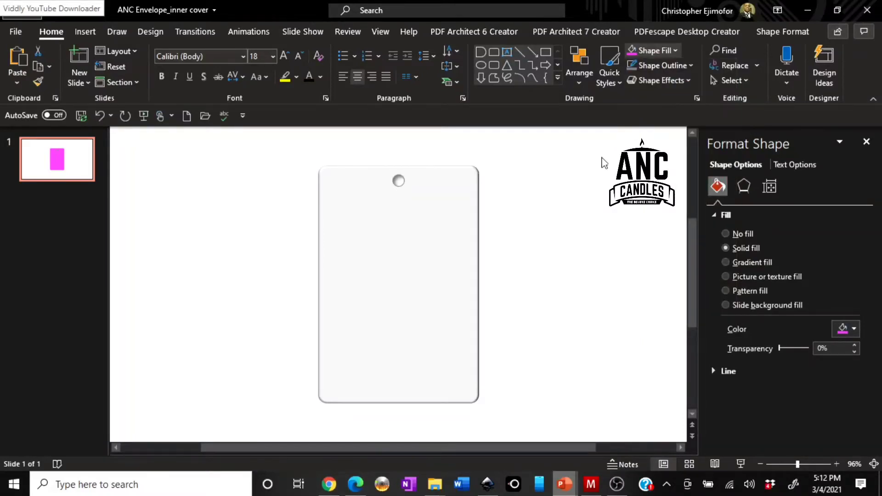
left_click(595, 184)
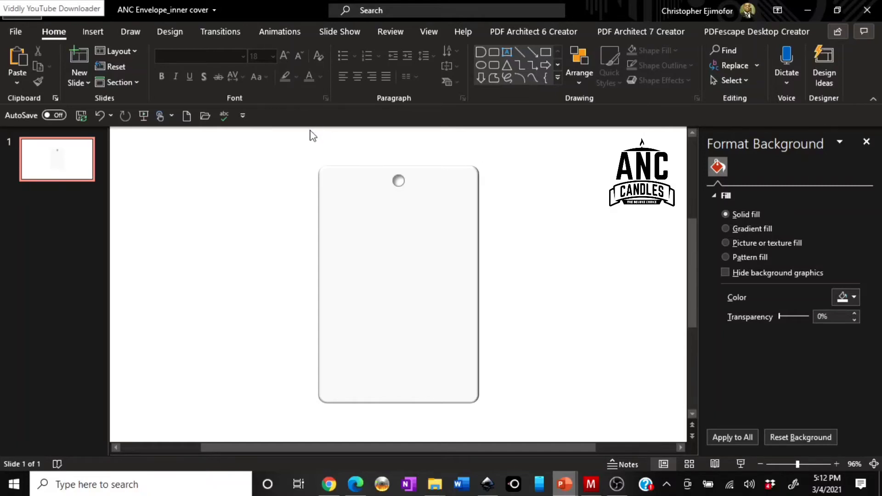
Marquee-select the tag rectangle and hole circle and group them into one 4" by 2.7" object.
left_click_drag(290, 142, 505, 434)
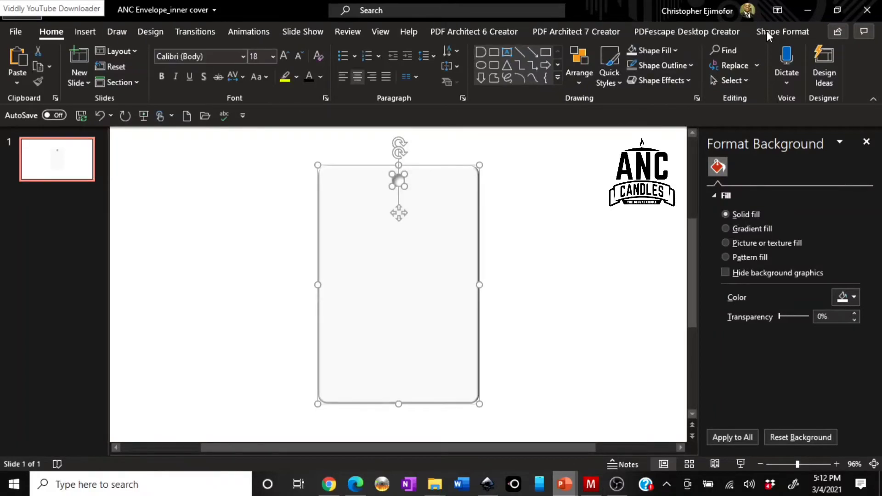
left_click(766, 31)
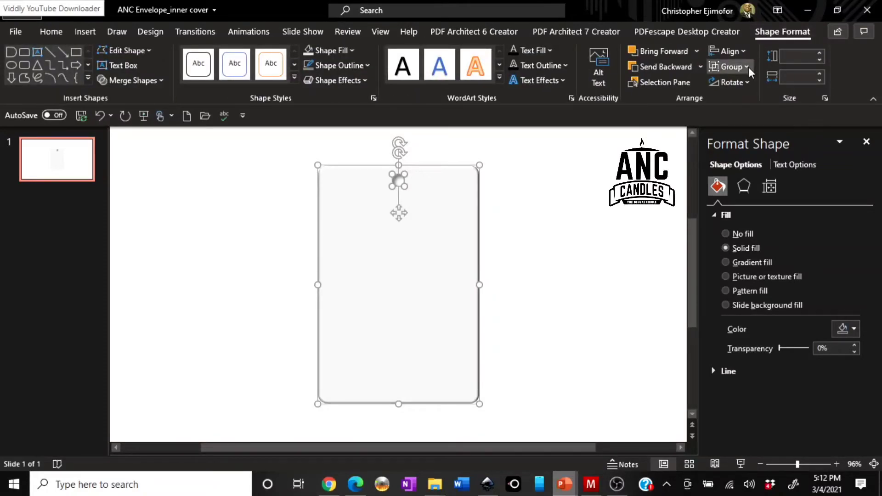
left_click(748, 67)
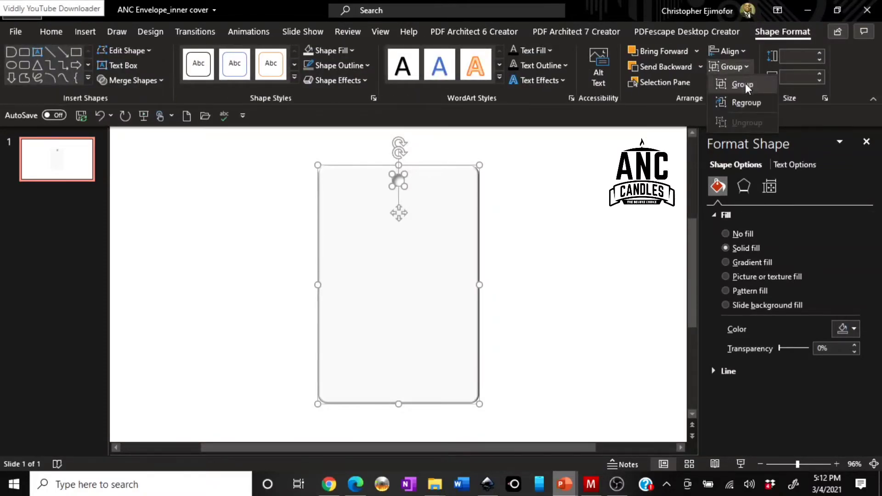
left_click(745, 84)
left_click(529, 289)
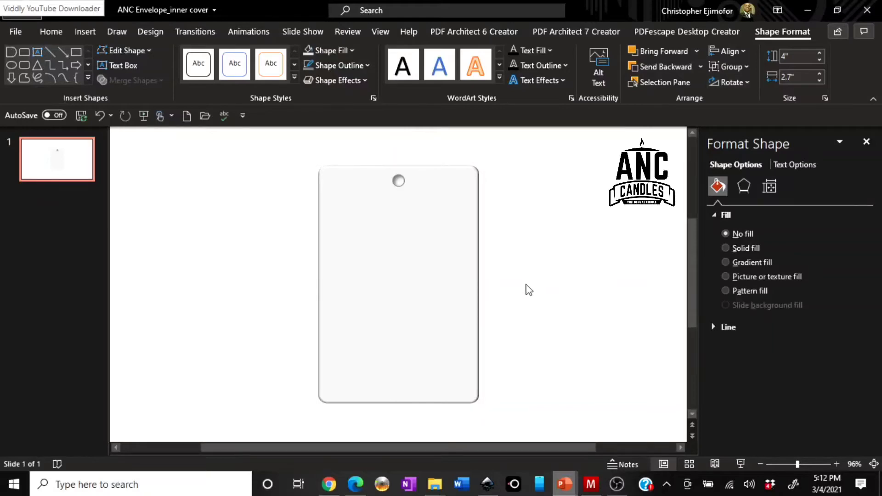
left_click(397, 367)
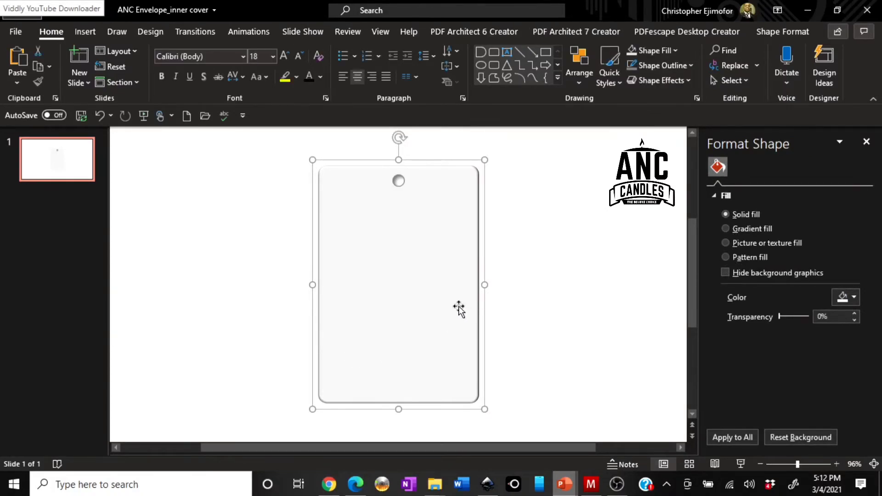
left_click_drag(458, 309, 395, 361)
left_click(547, 353)
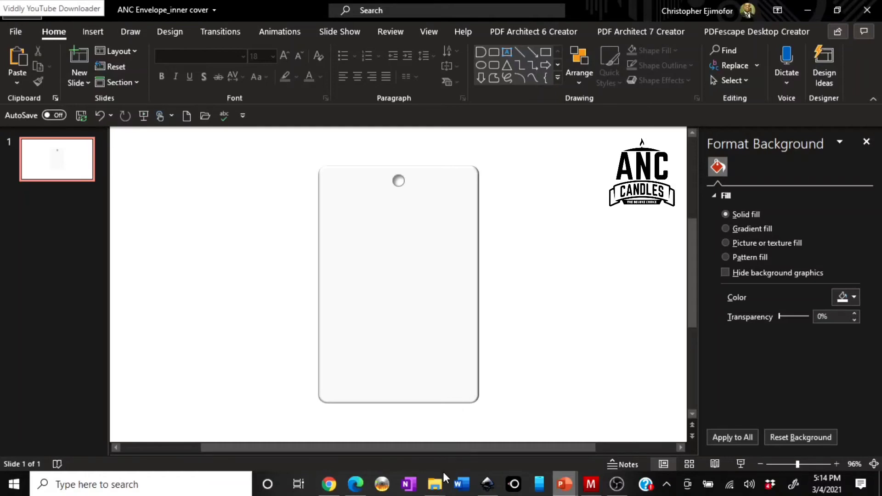
Drag lungs-37825_1280 from Downloads onto the slide and select the 7.5" by 6.02" picture.
mouse_move(439, 488)
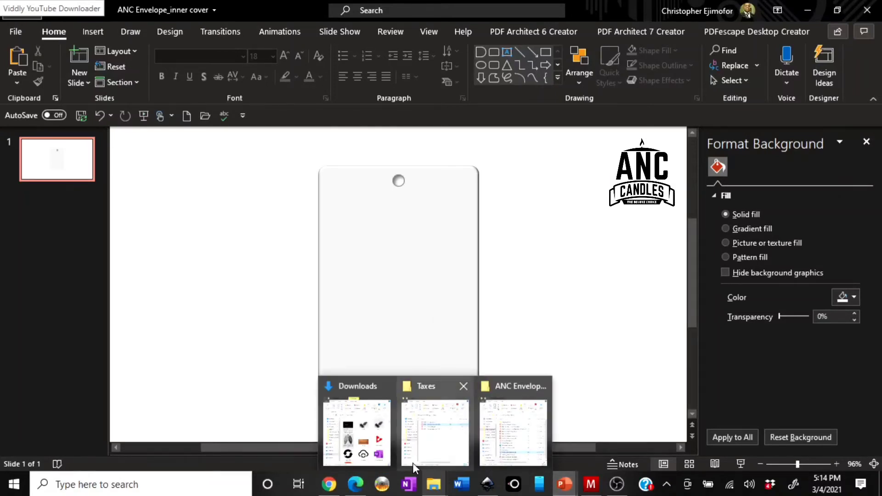
left_click(378, 443)
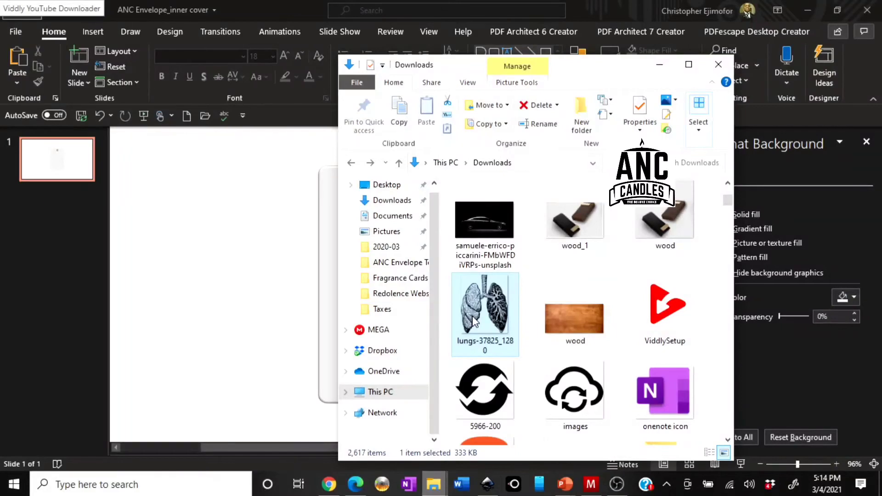
left_click_drag(473, 322, 260, 279)
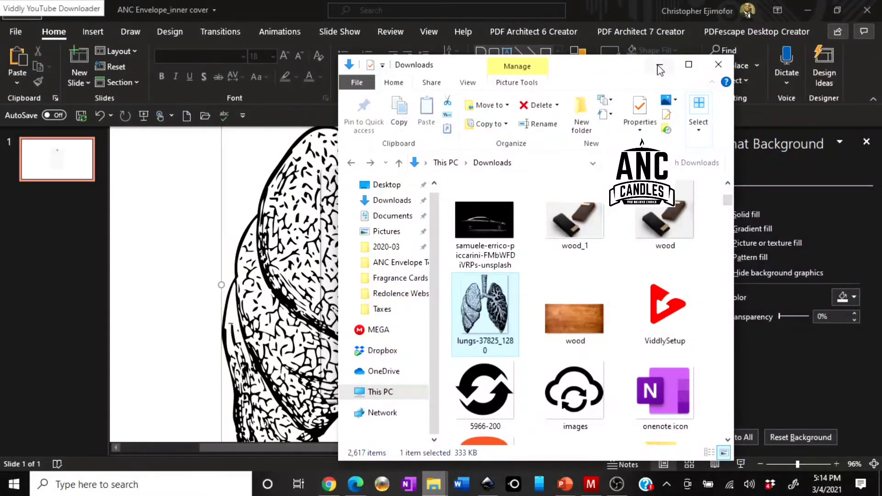
left_click(660, 68)
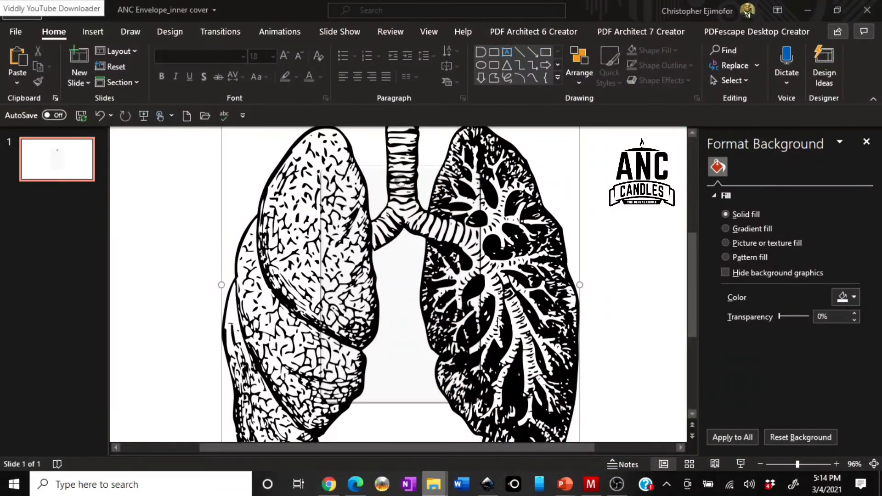
left_click(631, 261)
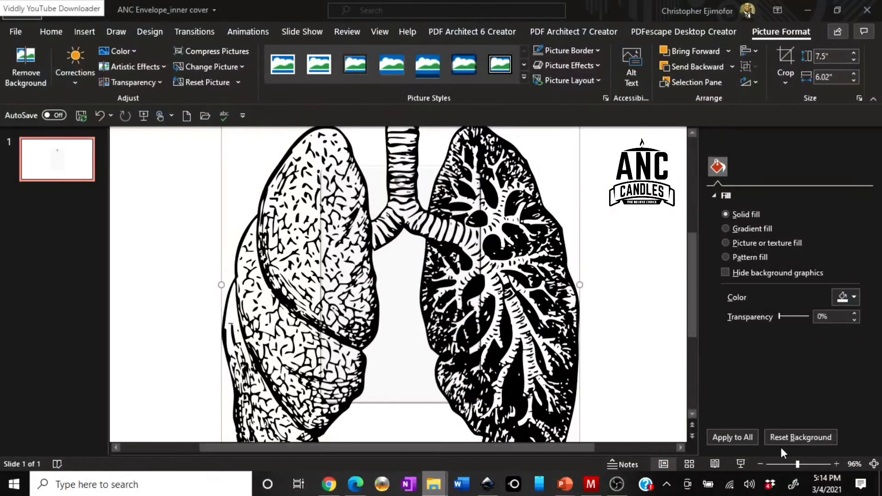